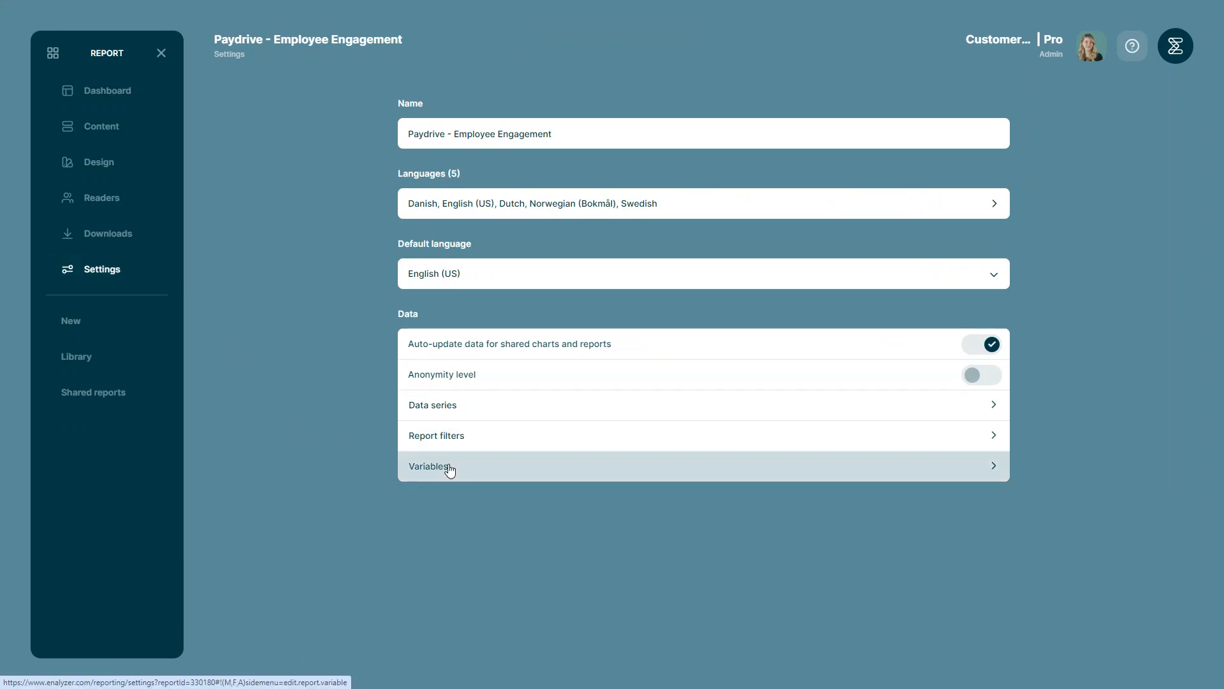
Step: Add a new version of the Department variable from the report's variable settings and open its categories
click(449, 468)
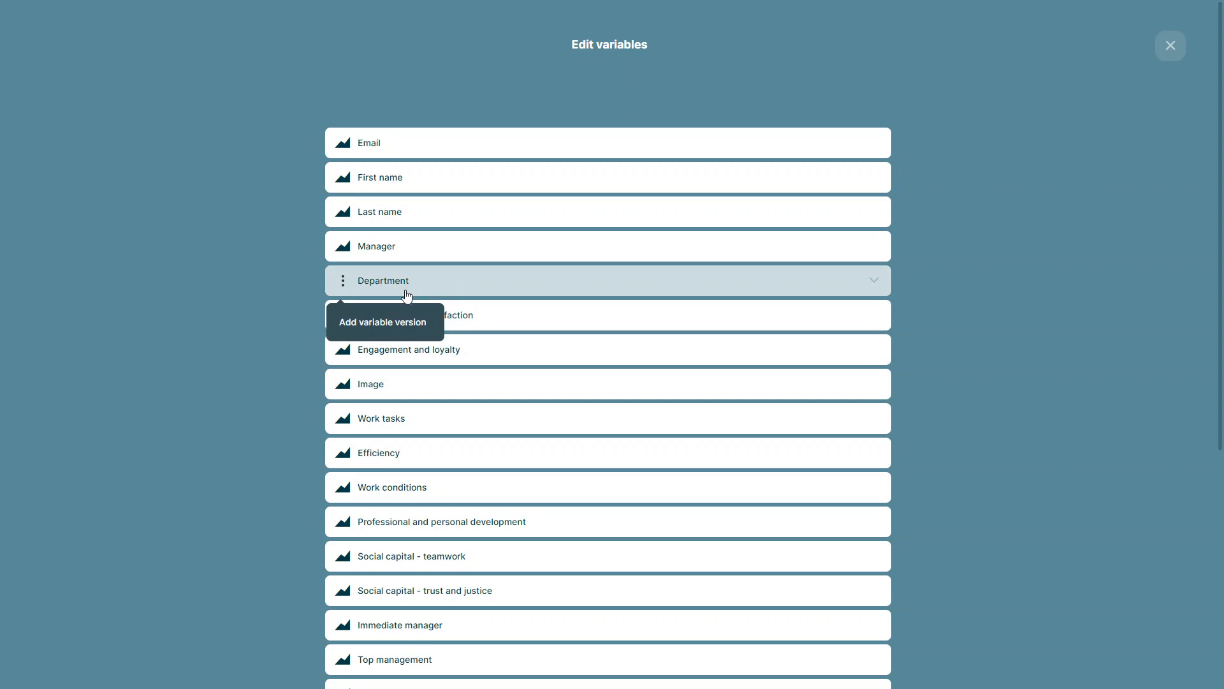
click(373, 322)
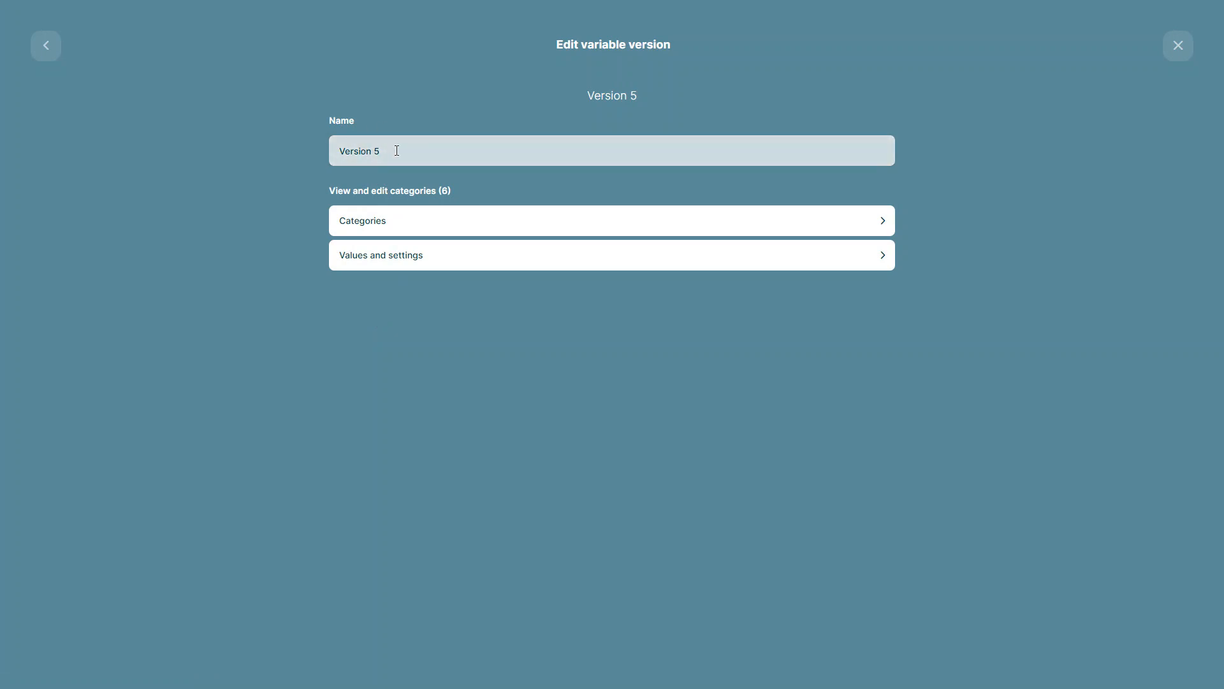
click(395, 223)
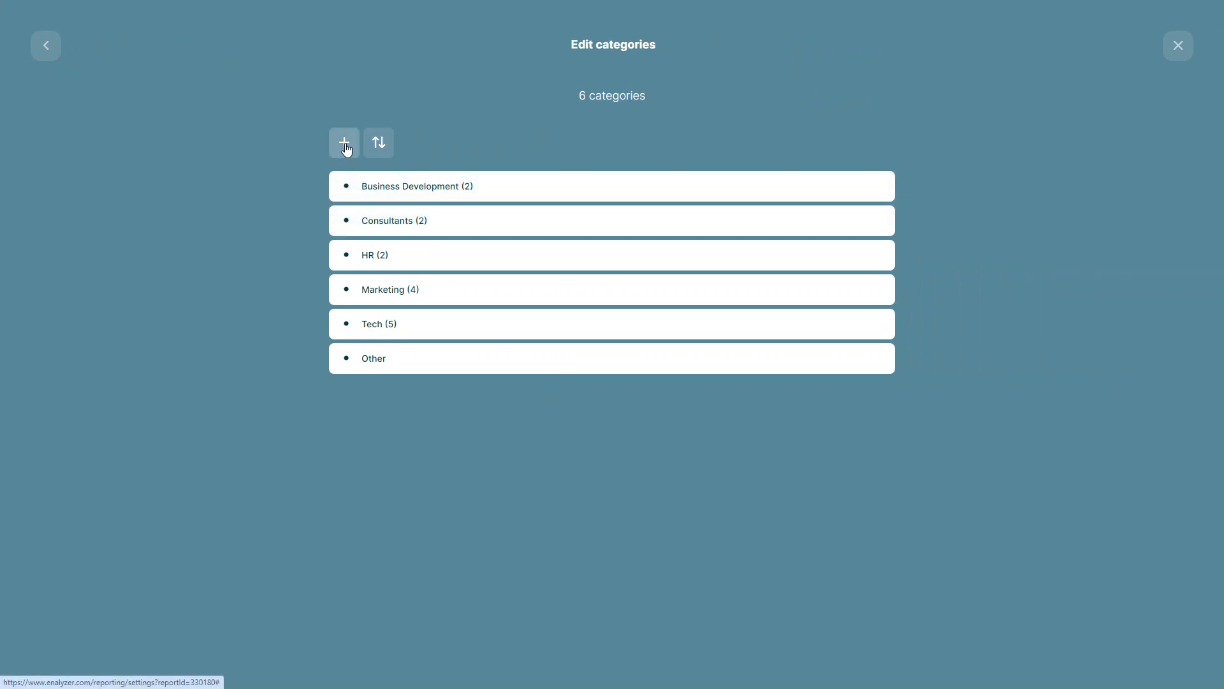
Step: Add a category to the Department version, defined by an exact match on HR
click(345, 145)
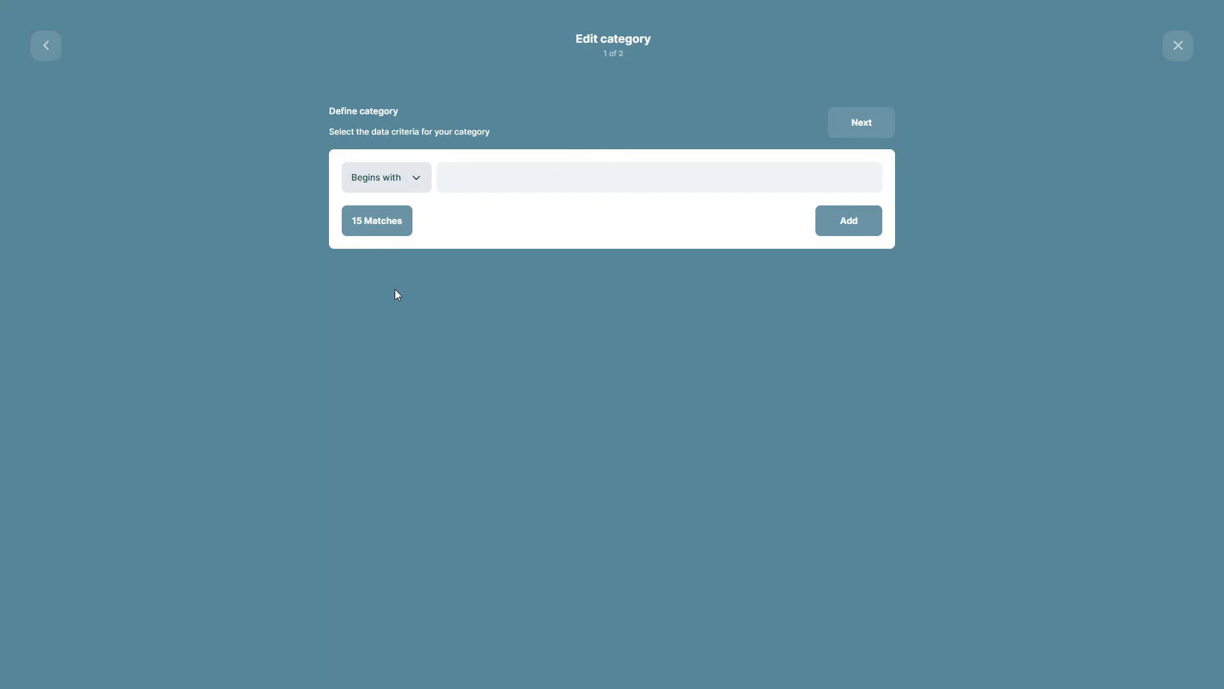
click(372, 176)
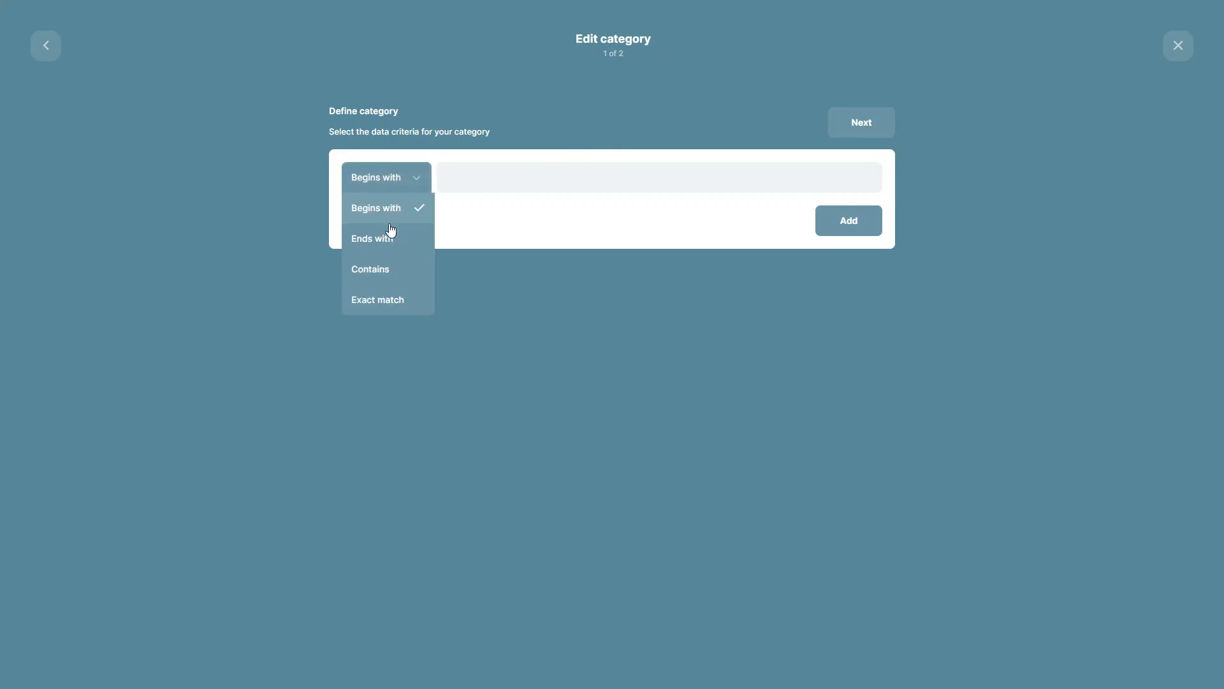
click(382, 300)
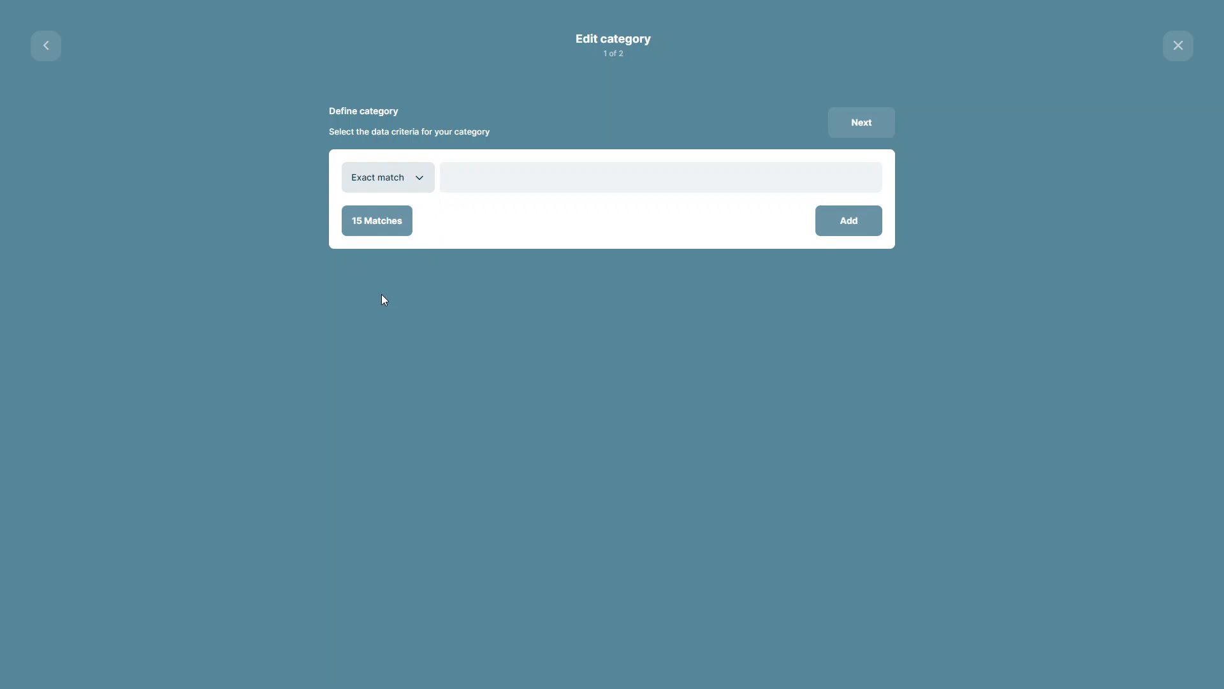
click(481, 181)
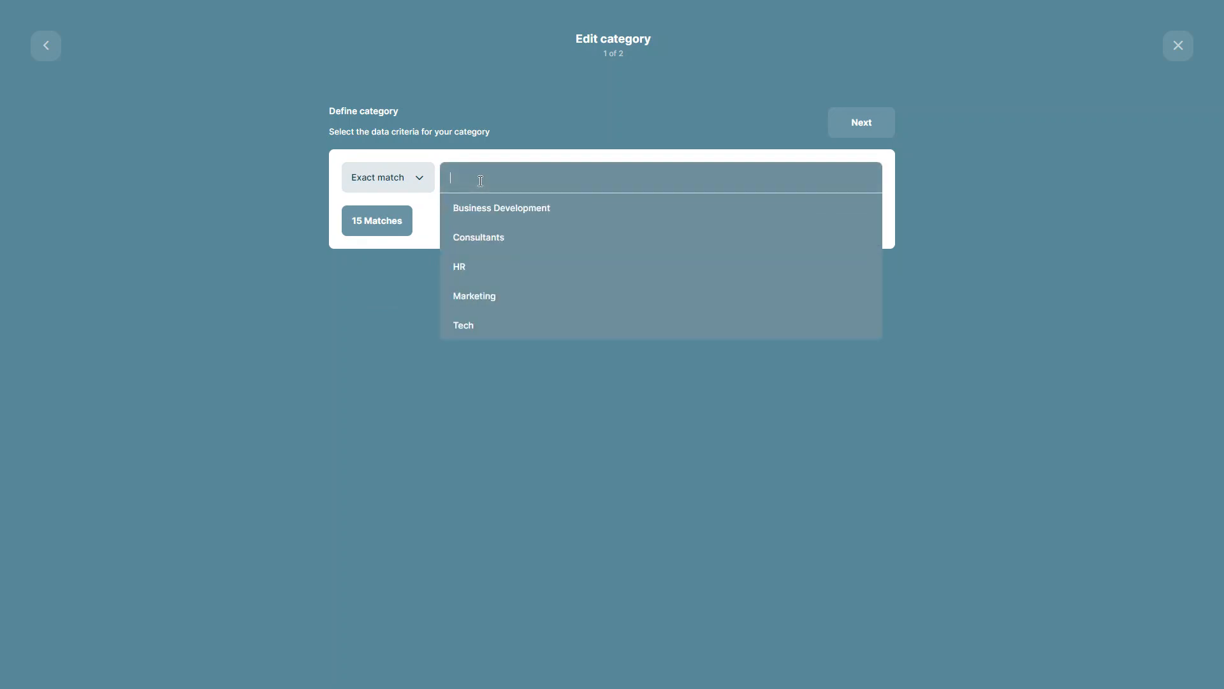
click(489, 265)
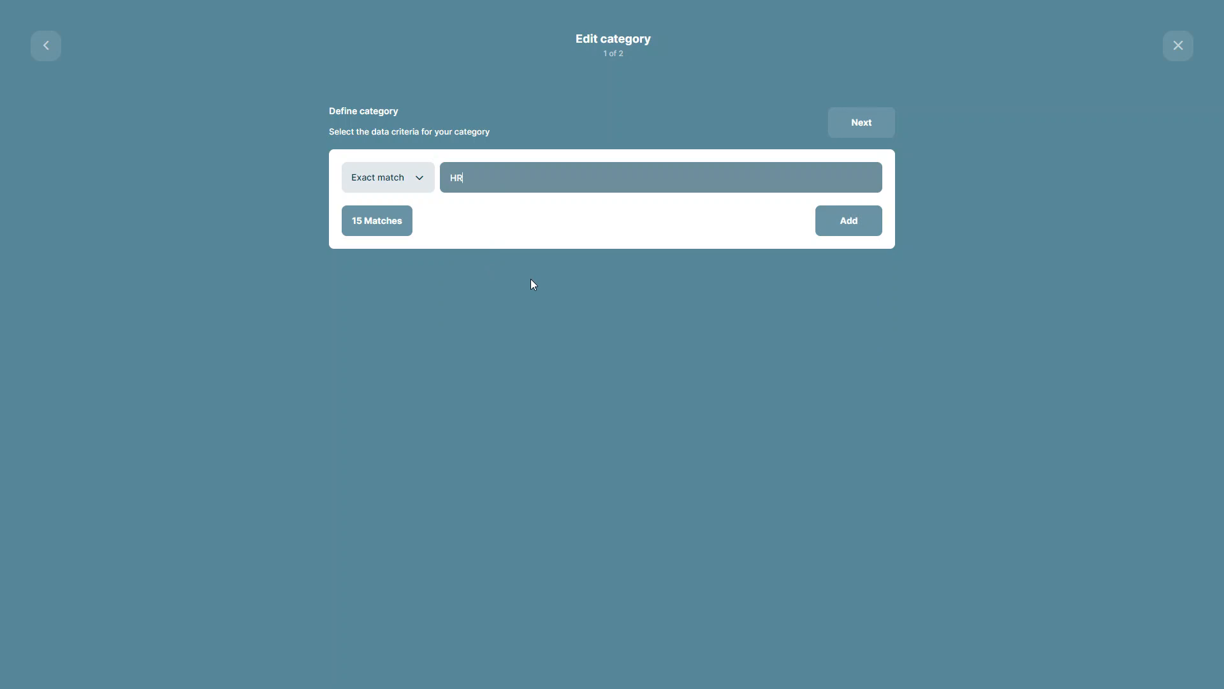
click(844, 131)
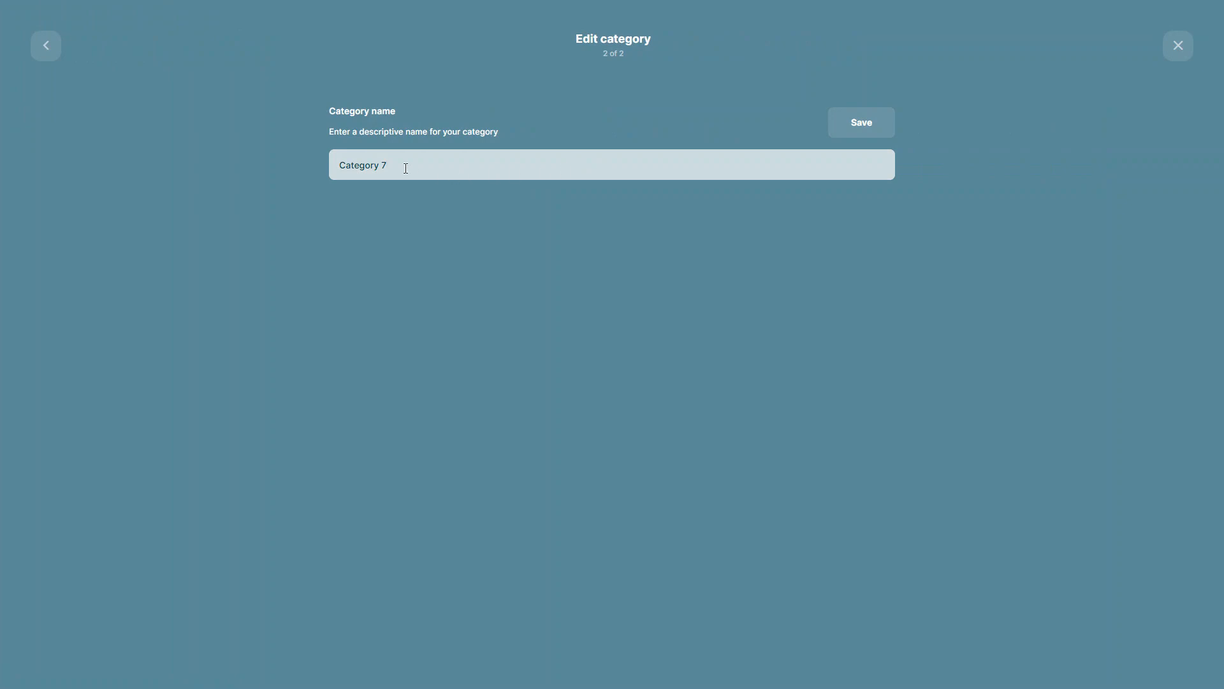
Step: Name the new category "HR ex" and save it
drag(406, 166, 336, 162)
text(HR ex)
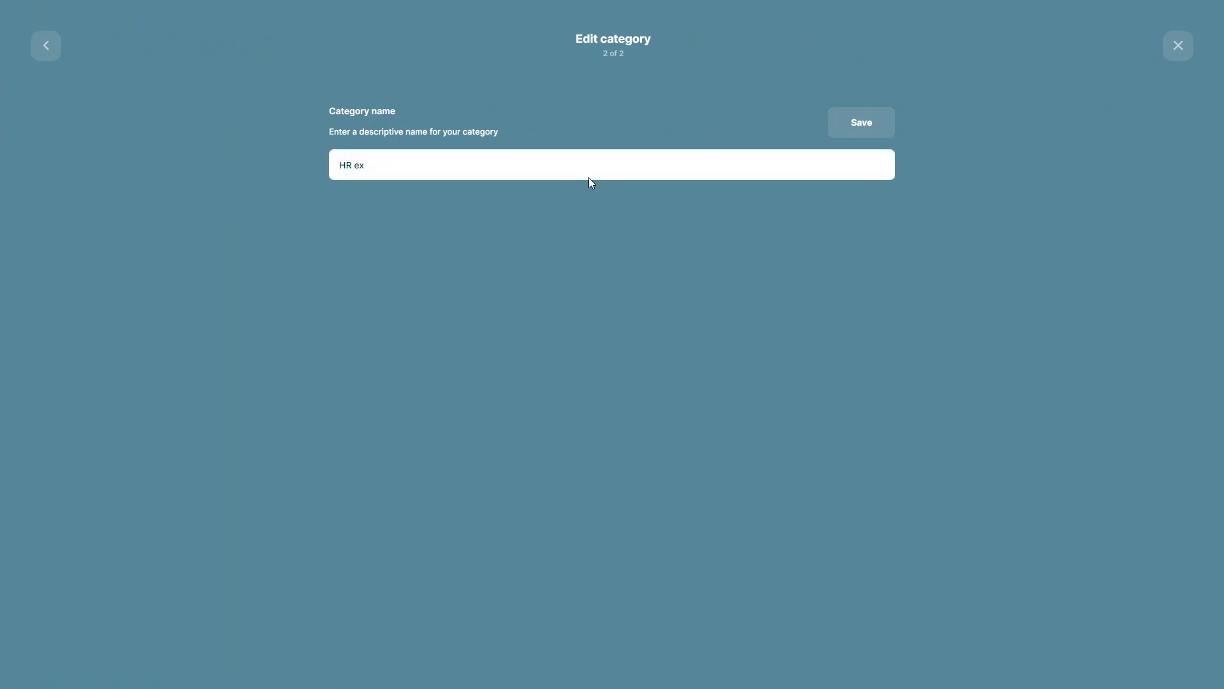
click(869, 128)
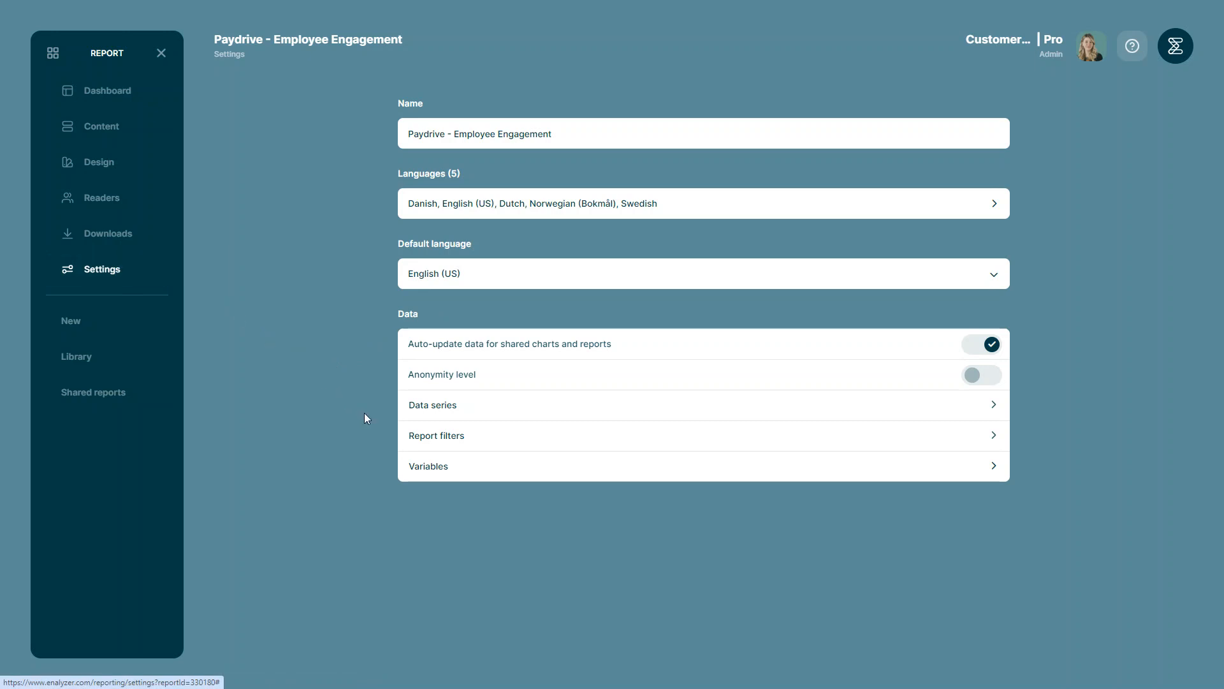
Step: Reopen the report's variables, add another version of the Department variable and open its category list
click(468, 473)
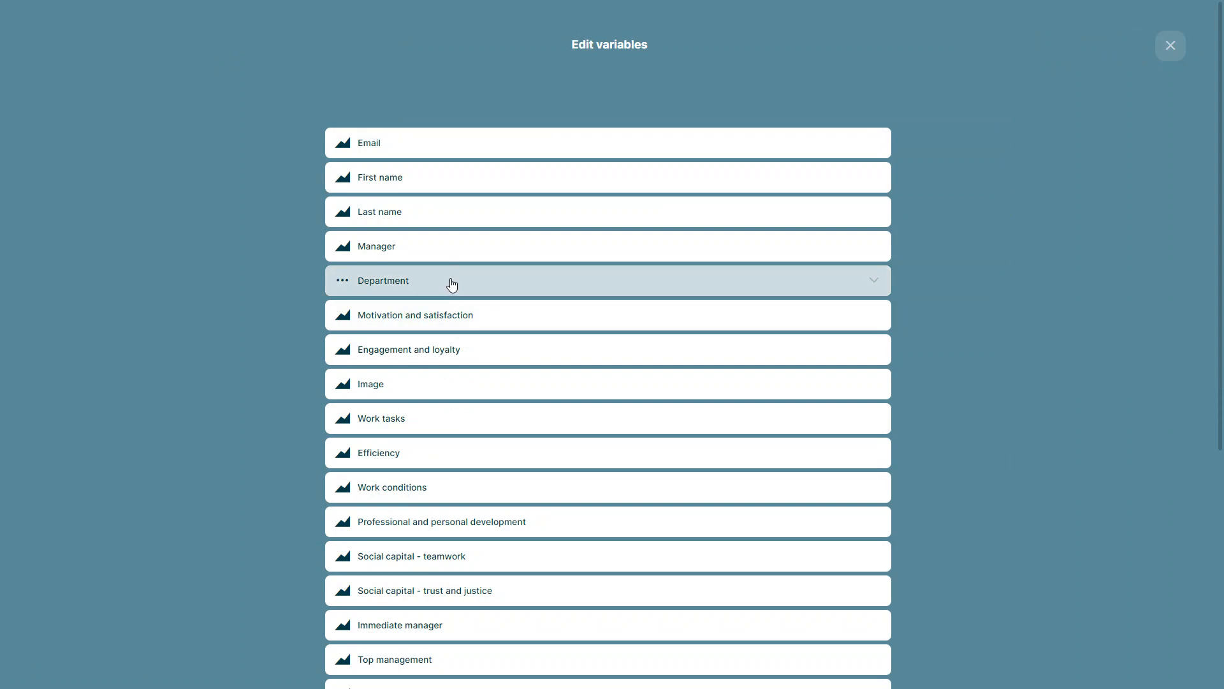
click(452, 285)
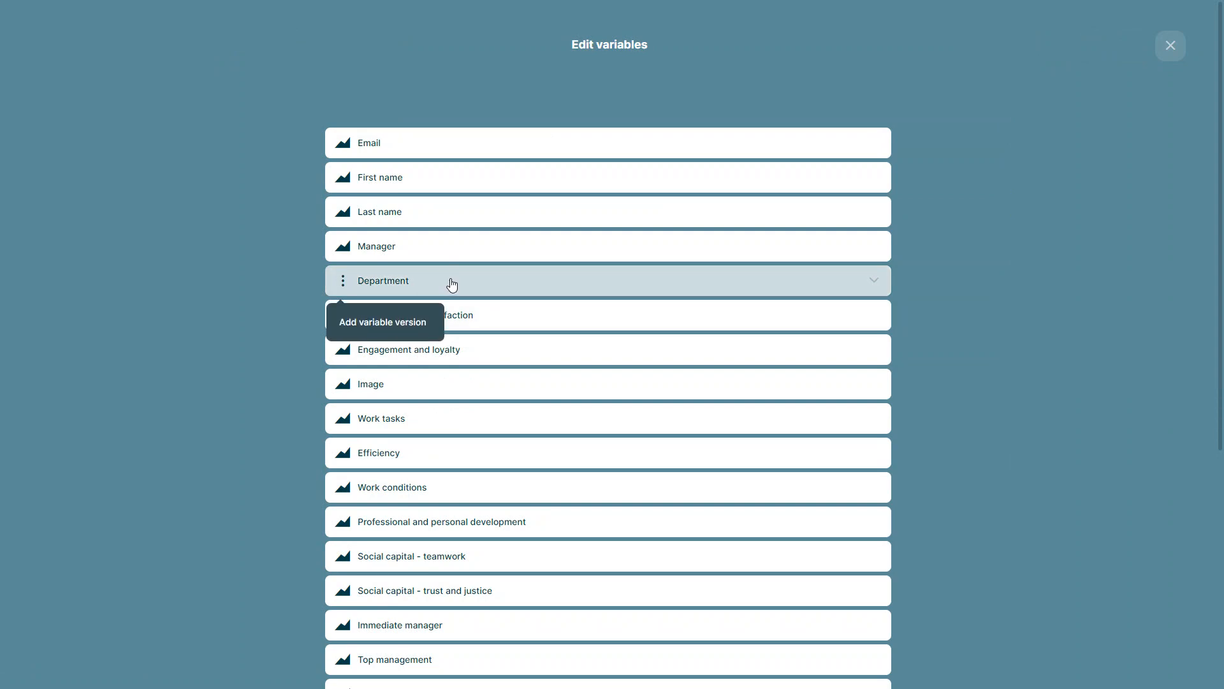
click(360, 323)
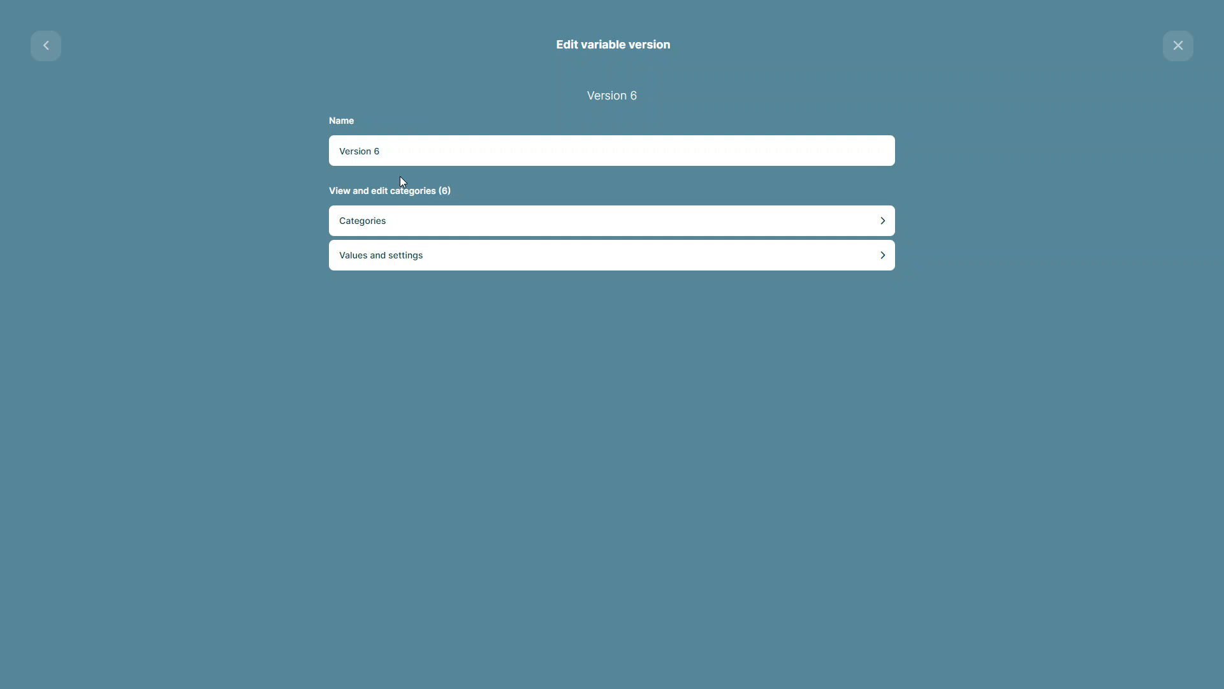
click(428, 230)
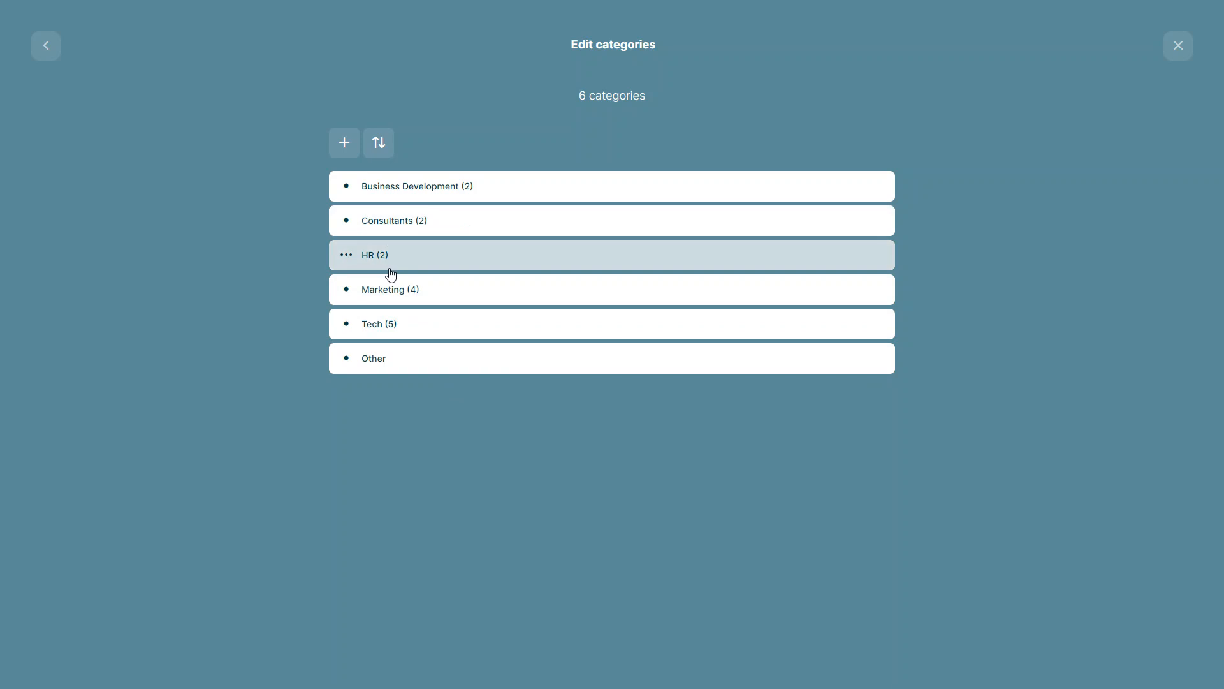
Step: Delete the HR category from the new Department version
click(347, 255)
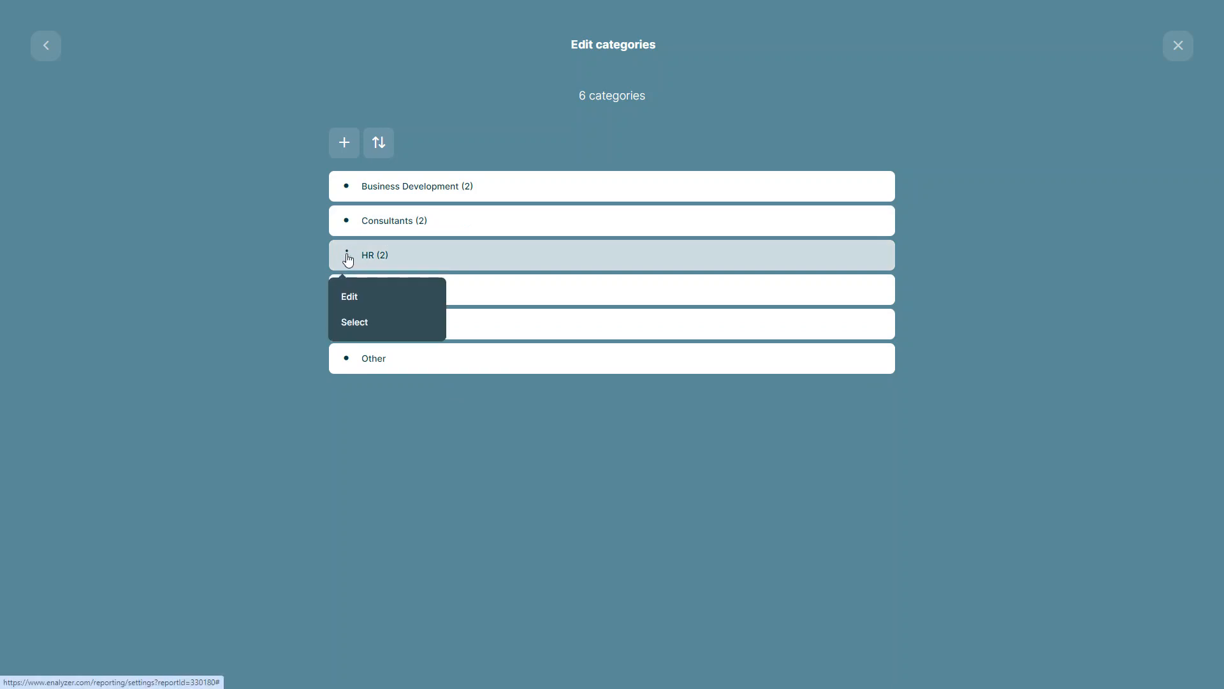
click(361, 323)
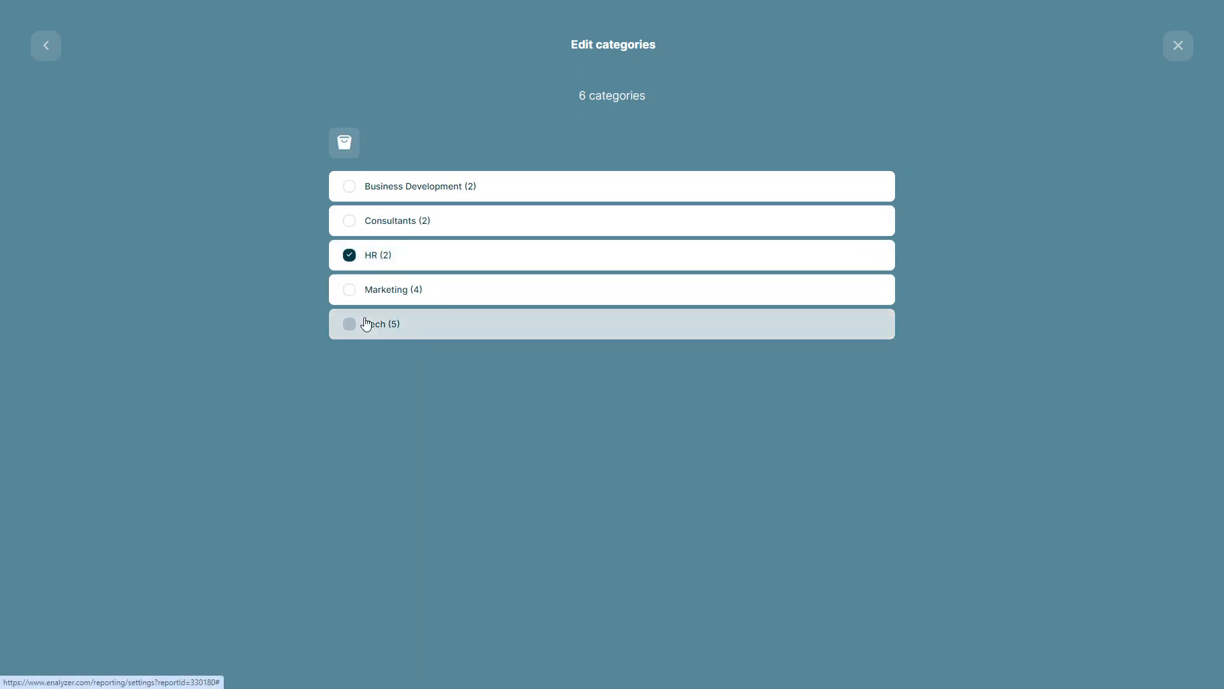
click(347, 146)
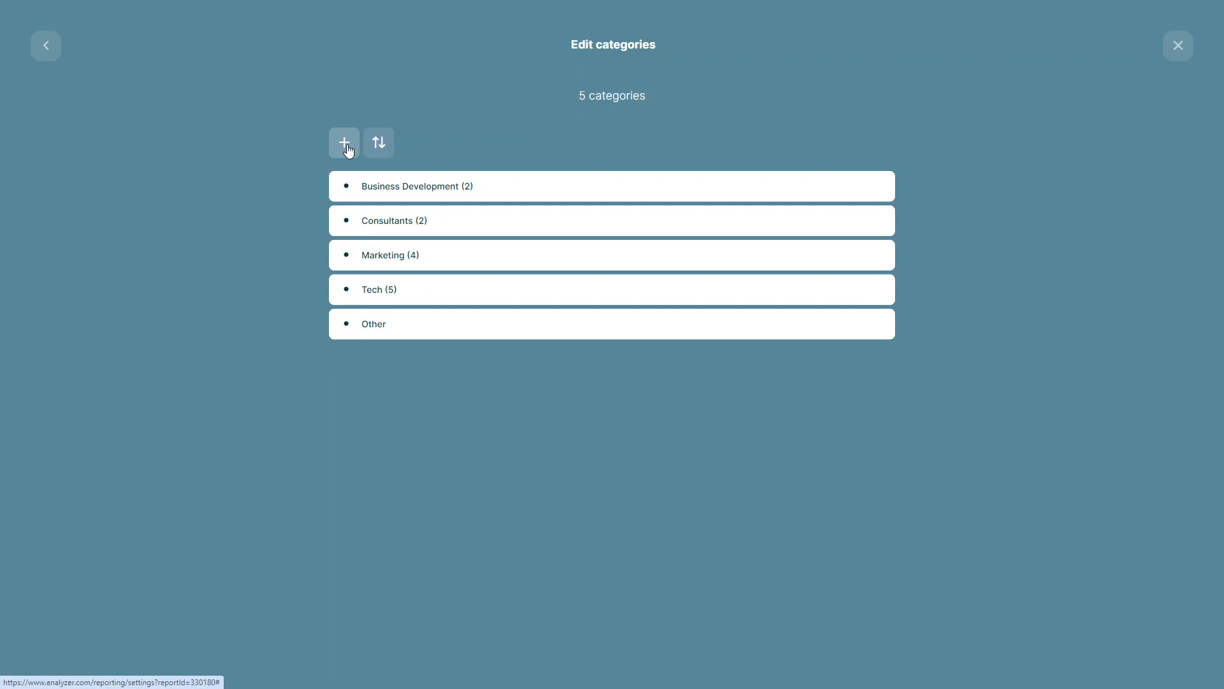
Step: Edit the Consultants category and add a second criterion with an exact match on HR
click(409, 234)
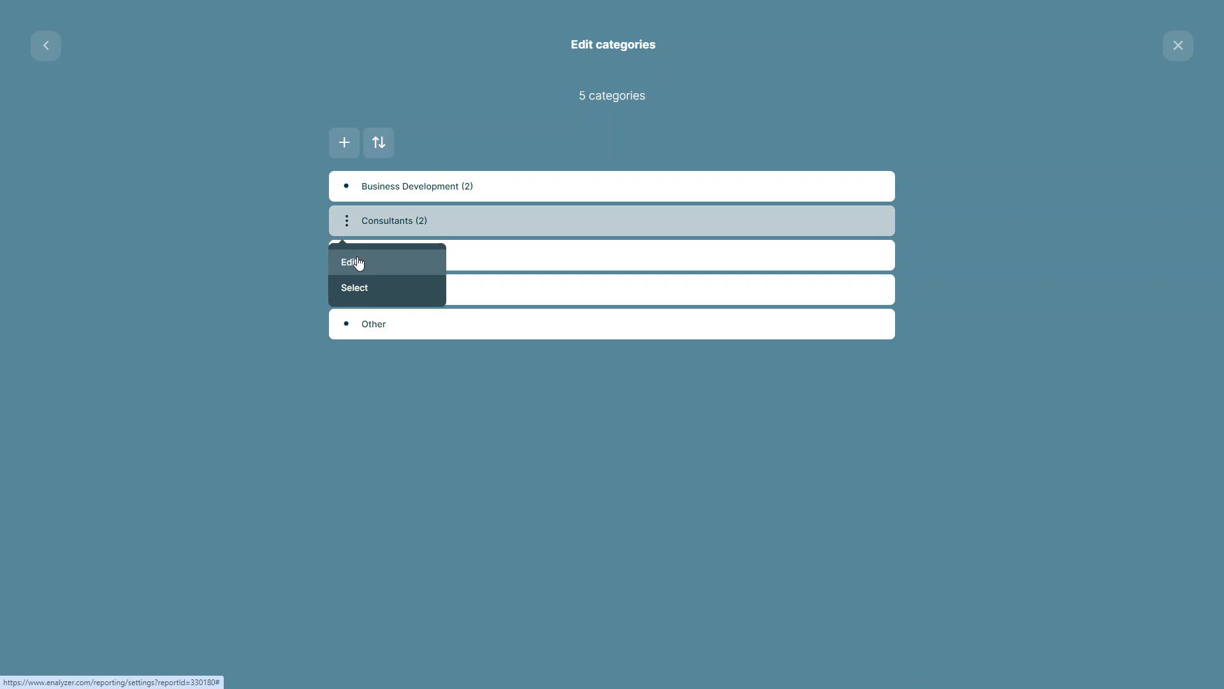
click(357, 262)
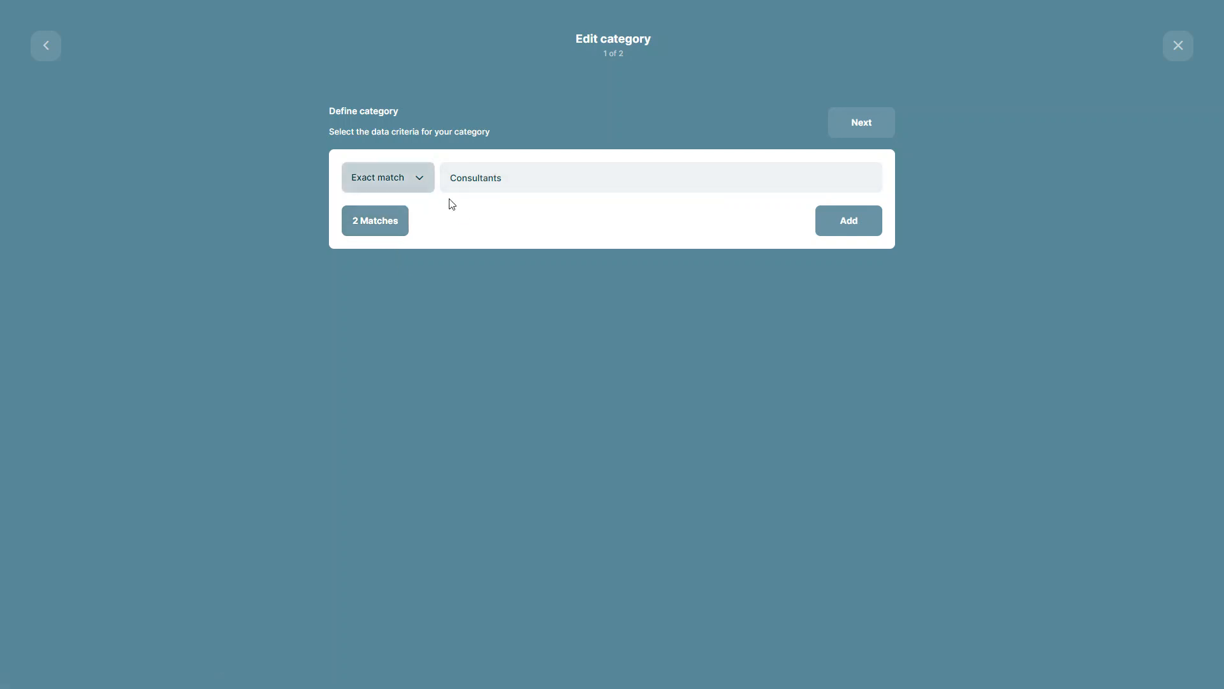
click(824, 221)
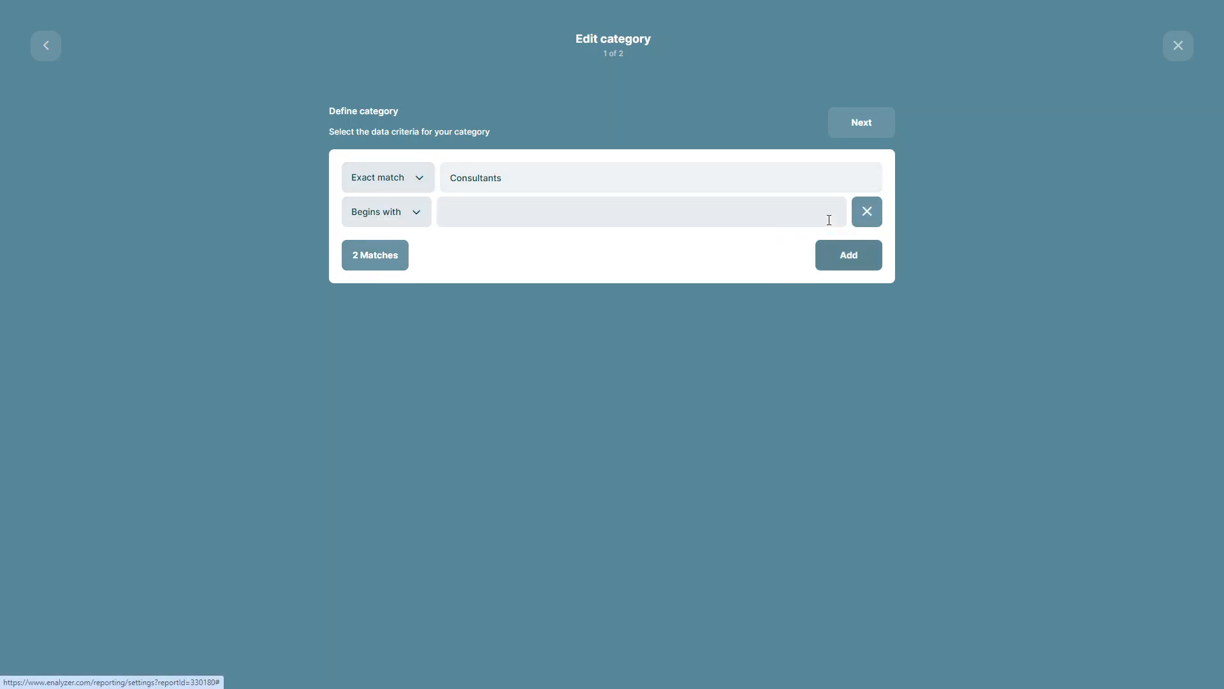
click(412, 212)
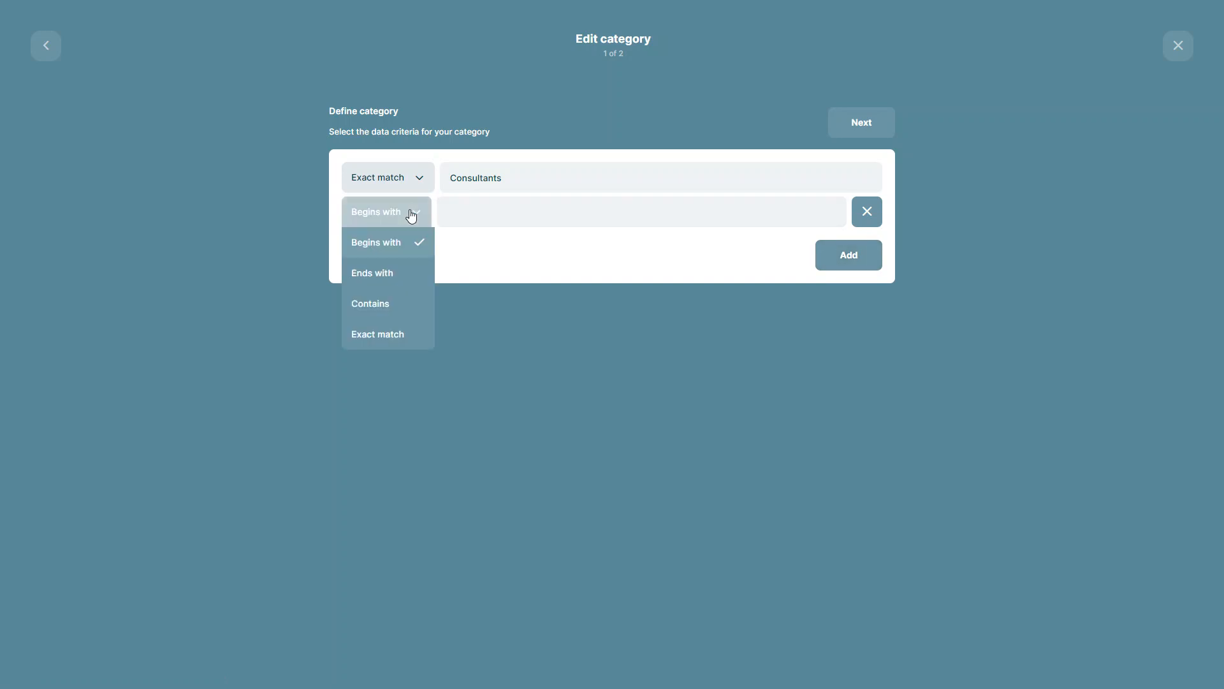
click(393, 334)
click(565, 221)
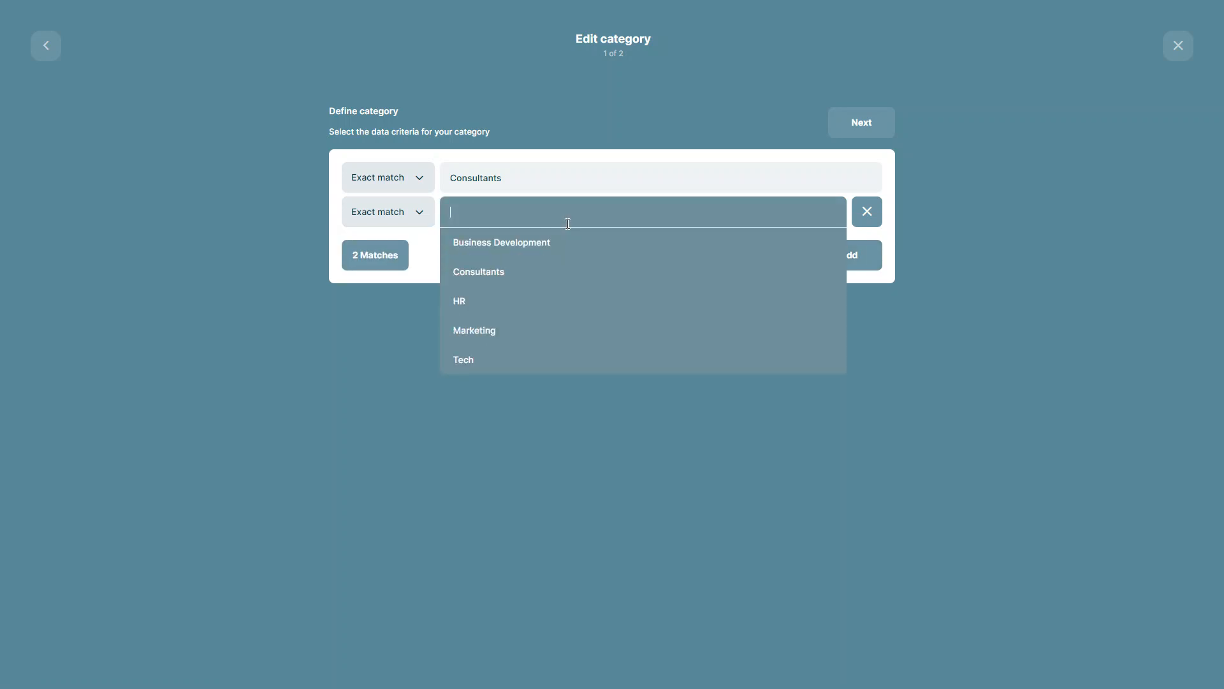
click(519, 299)
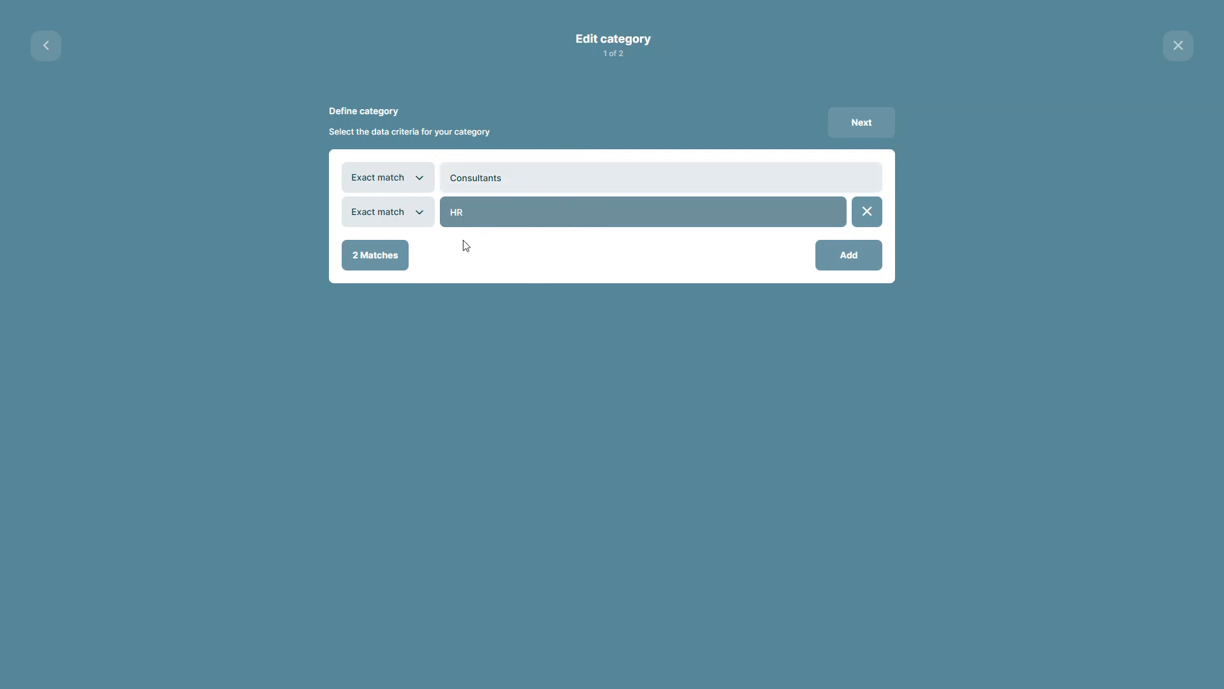
click(517, 284)
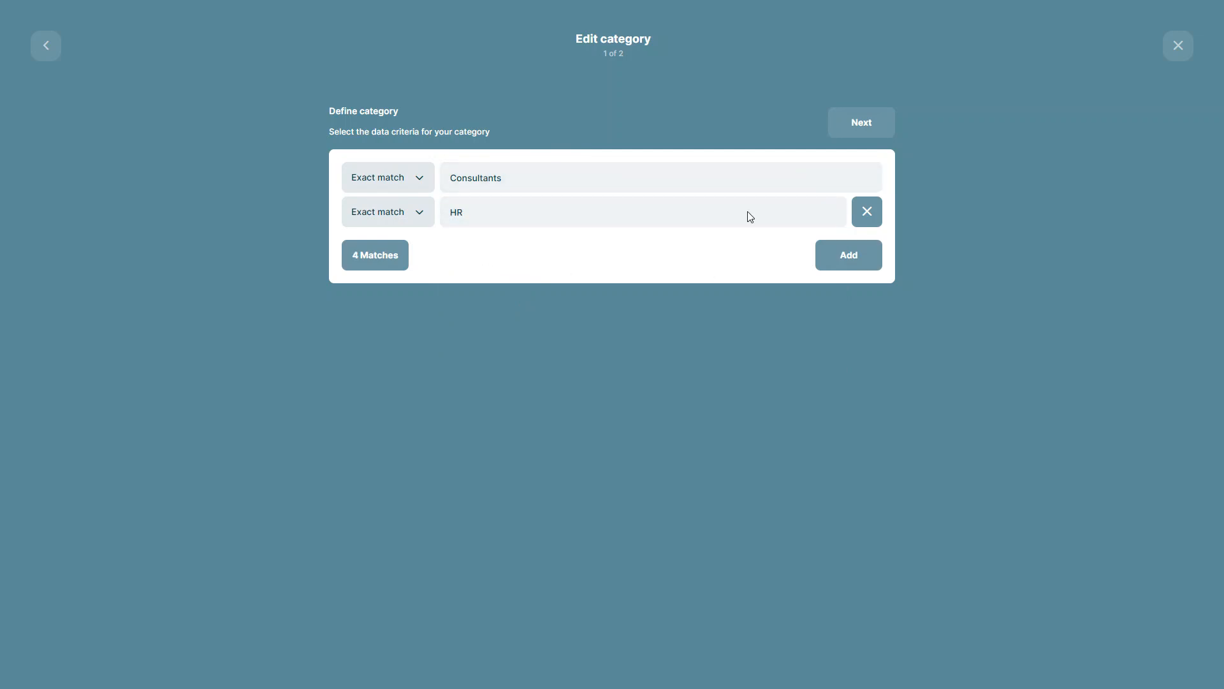
Step: Rename the Consultants category as "Consultants and HR ex" and save it
click(880, 122)
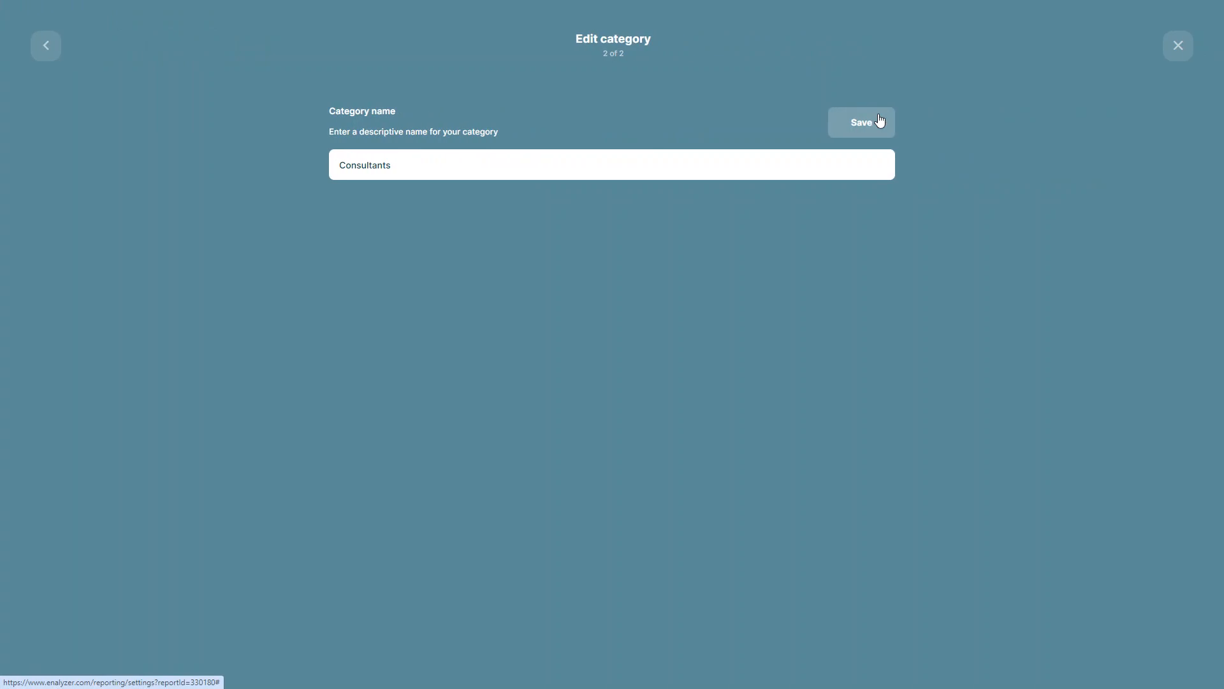
click(453, 169)
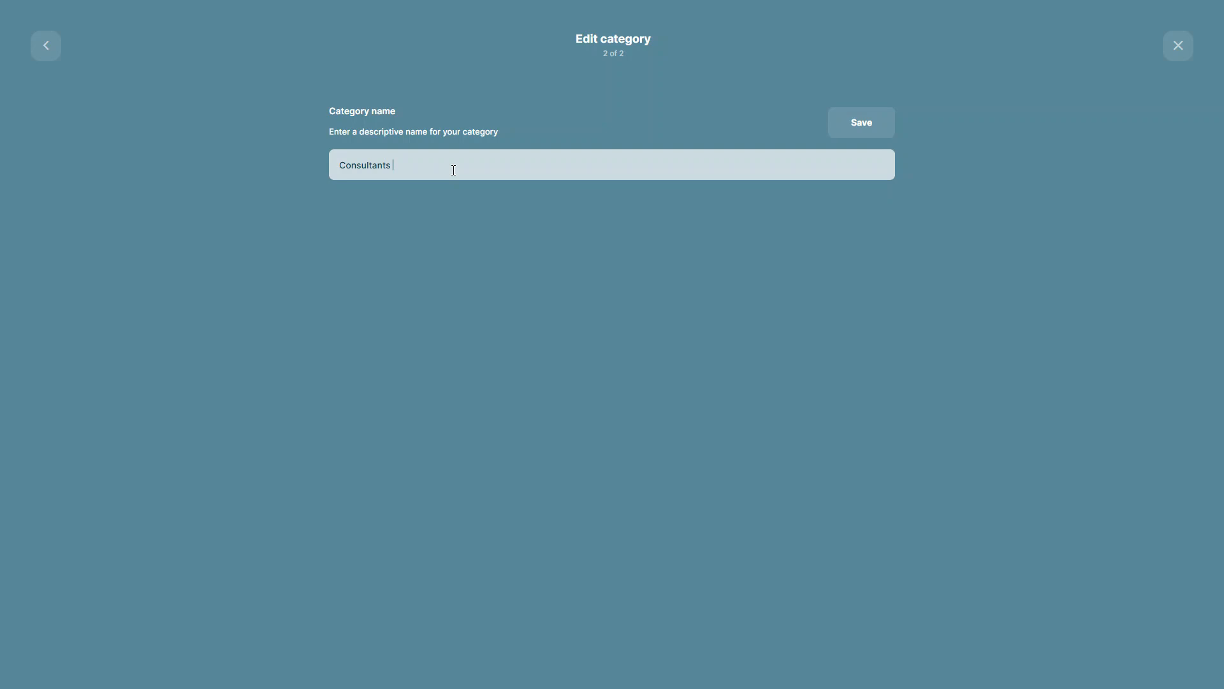
text(and HR ex)
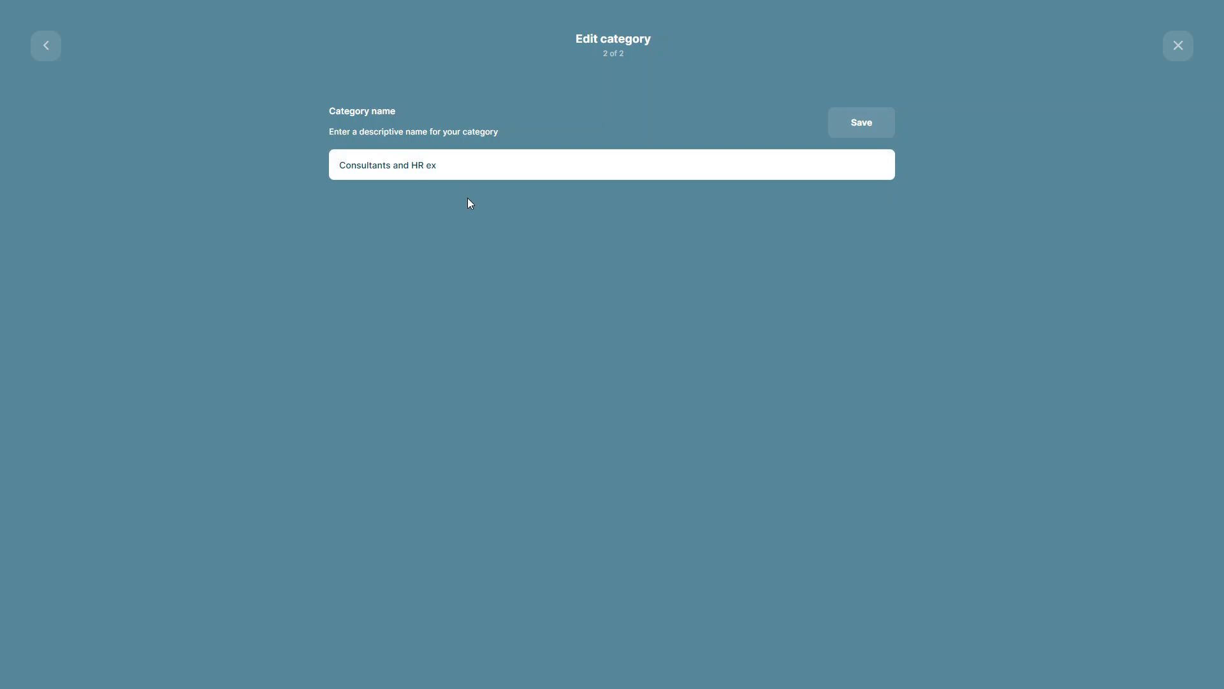
click(854, 125)
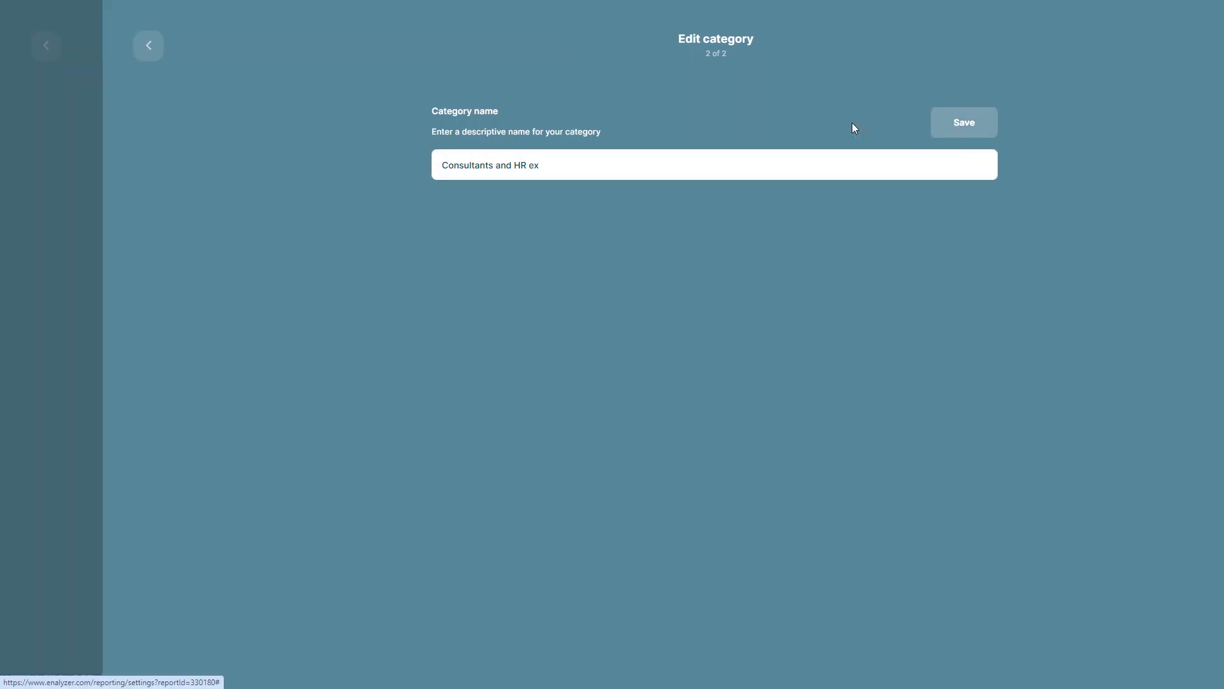